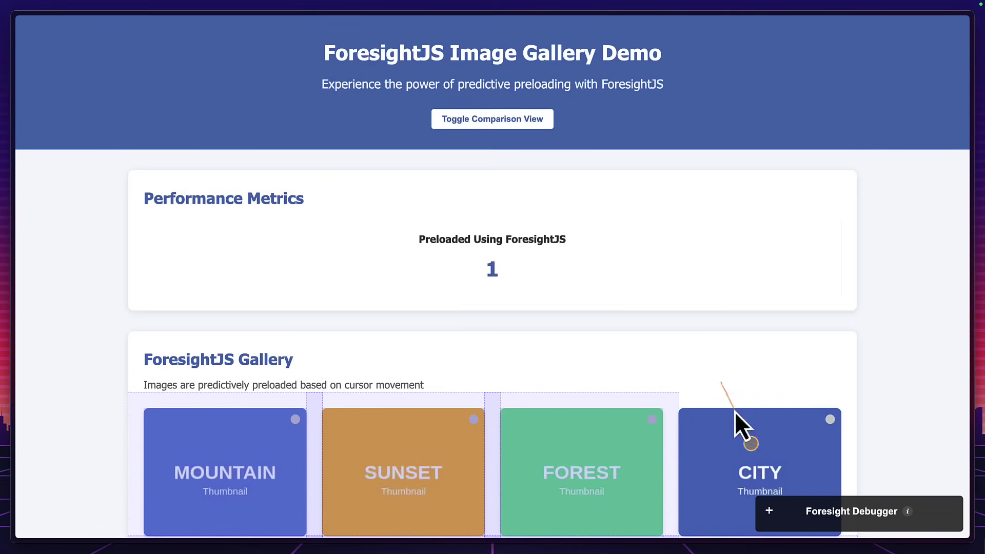
click(751, 462)
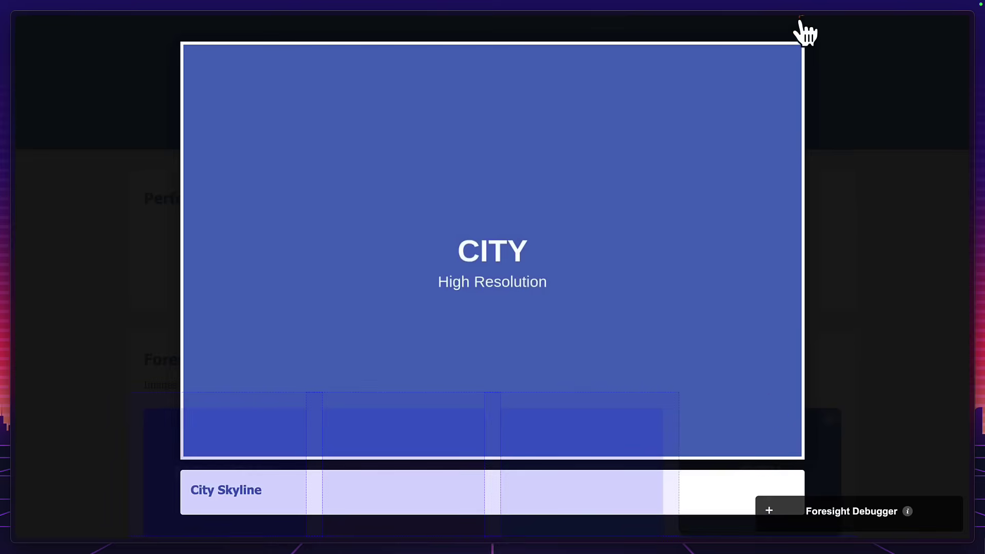
click(808, 32)
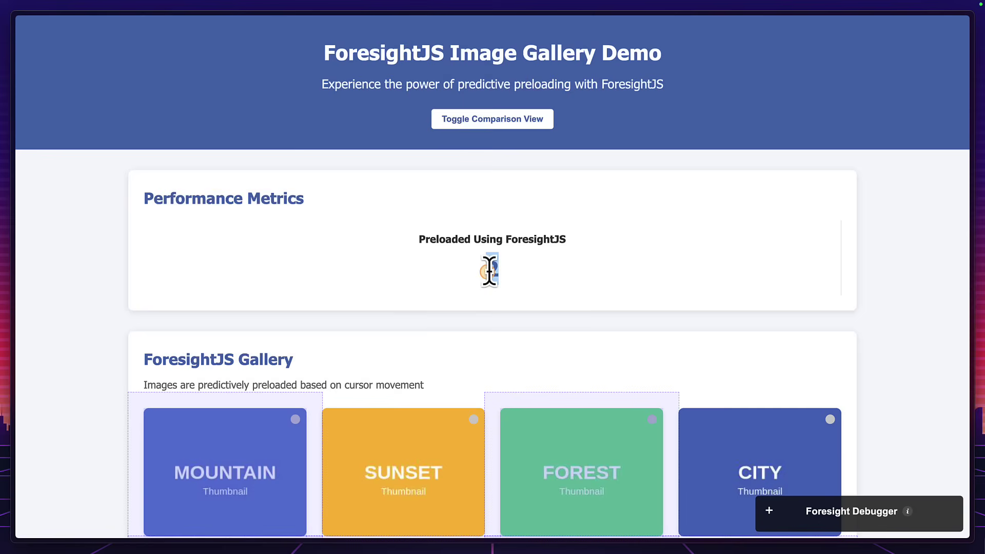
double_click(488, 269)
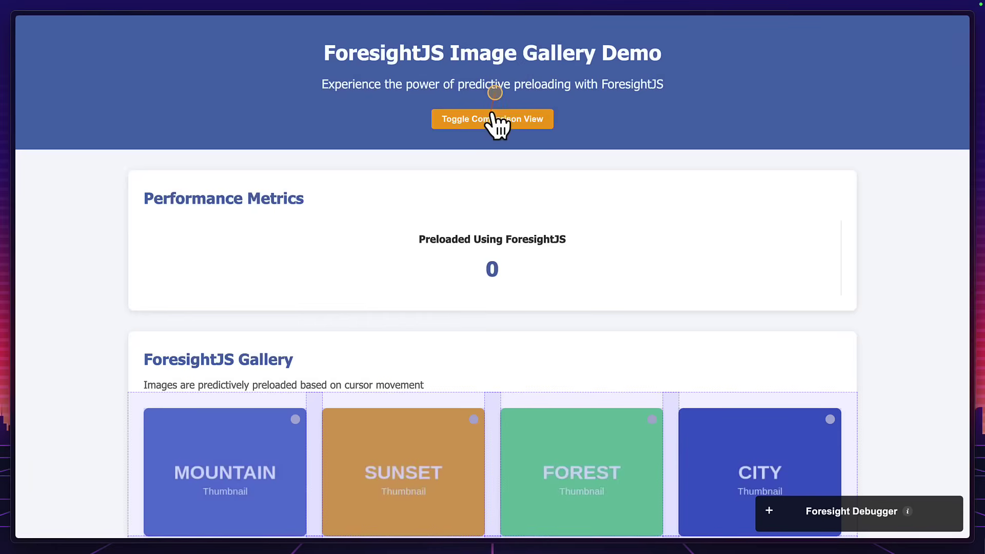
Step: Show the comparison view, then reload the gallery under Slow 4G throttling in the Network panel
click(493, 121)
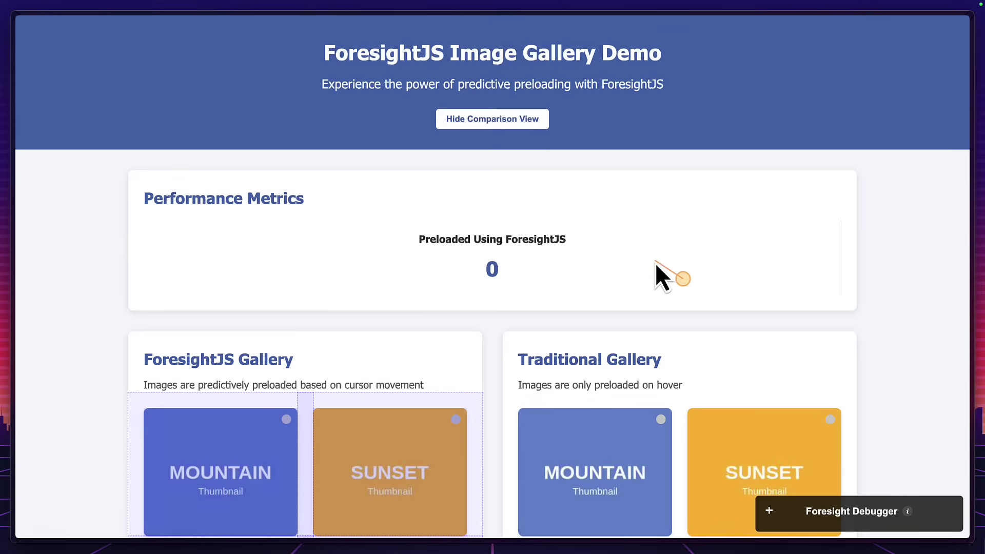
scroll(655, 263, down, 2)
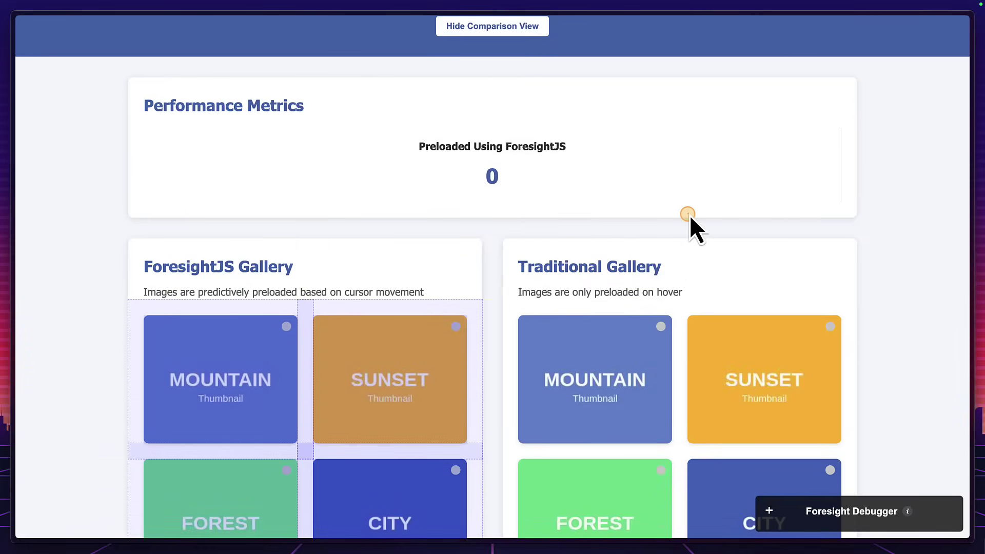
key(super+alt+i)
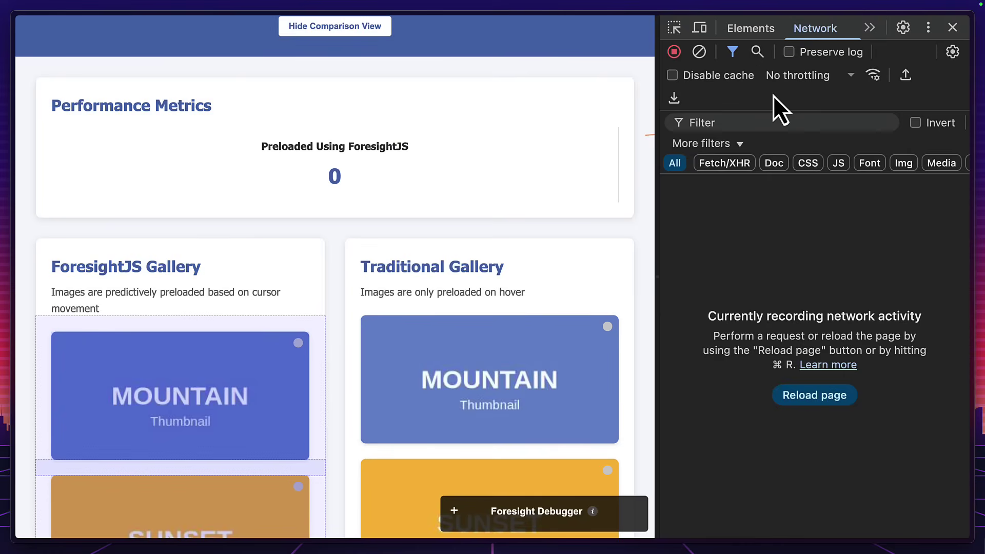
click(786, 80)
click(788, 124)
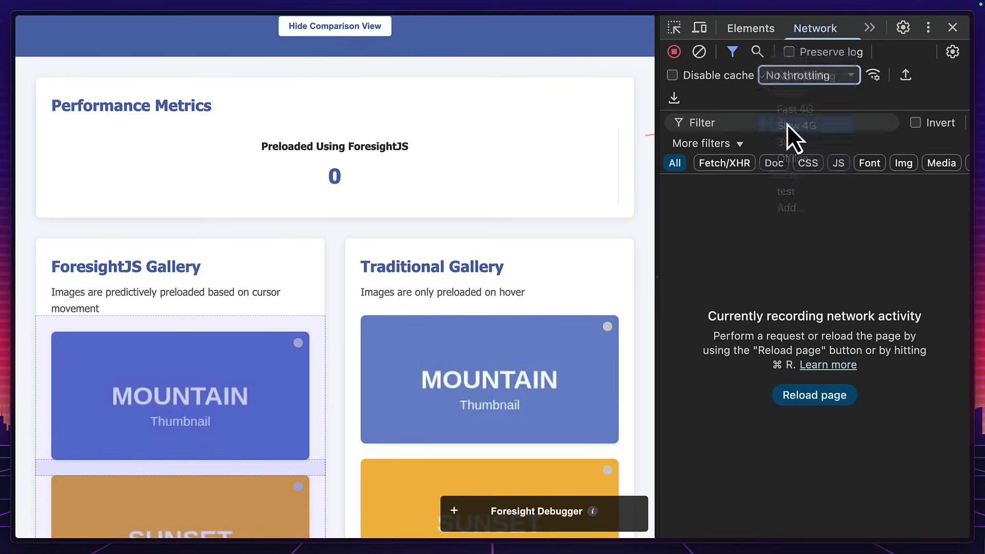
key(super+r)
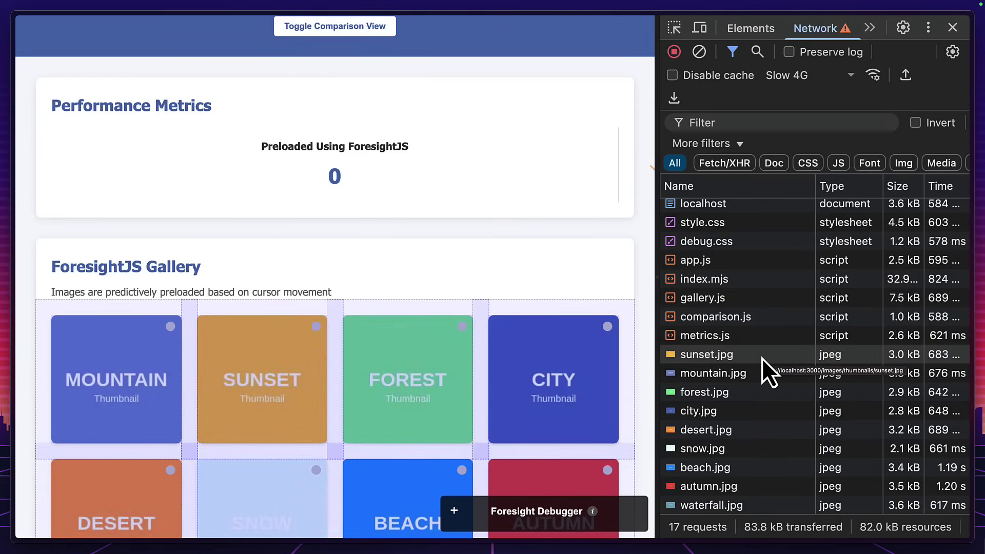
Step: Show the ForesightJS and Traditional galleries side by side, widen the Network columns, and clear the log twice
click(385, 29)
click(697, 53)
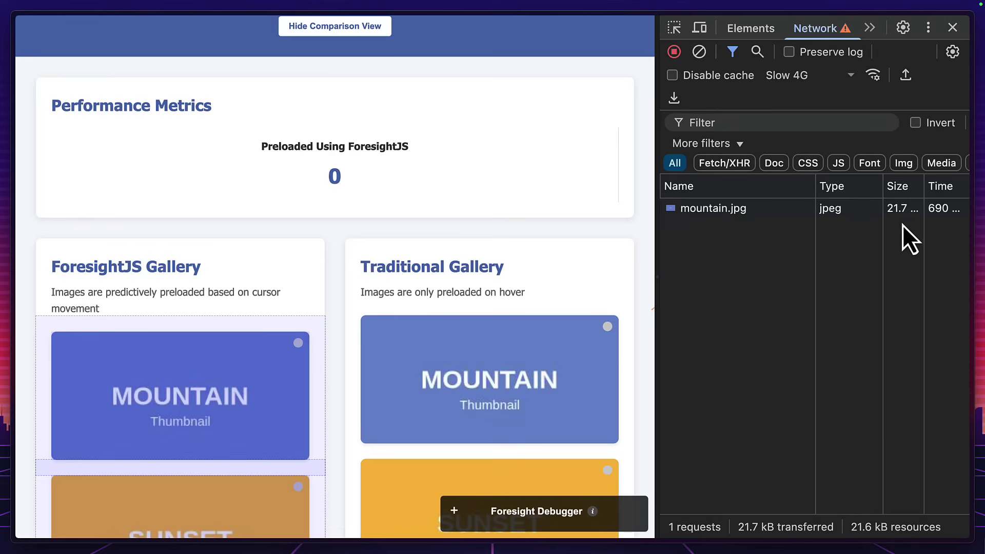
drag(816, 192, 774, 192)
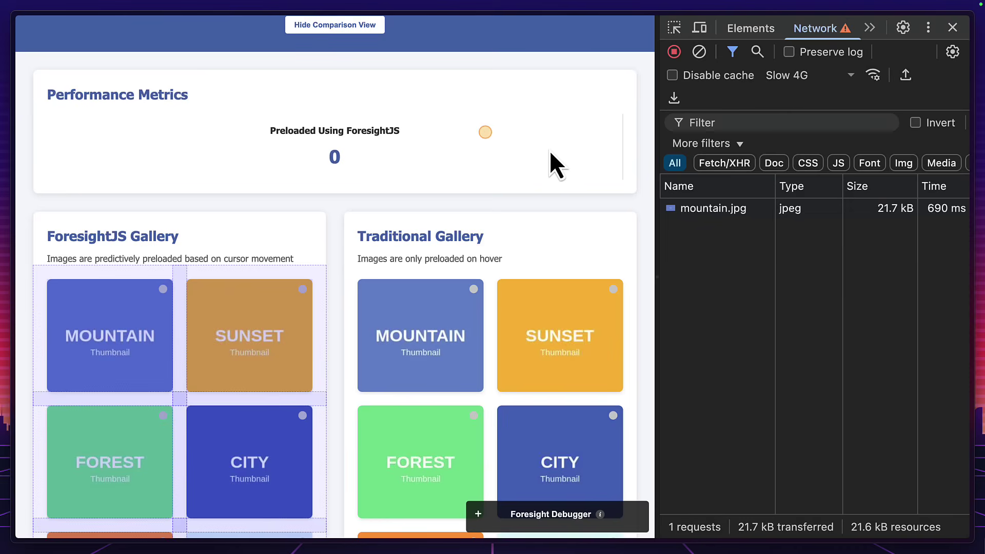
key(super+k)
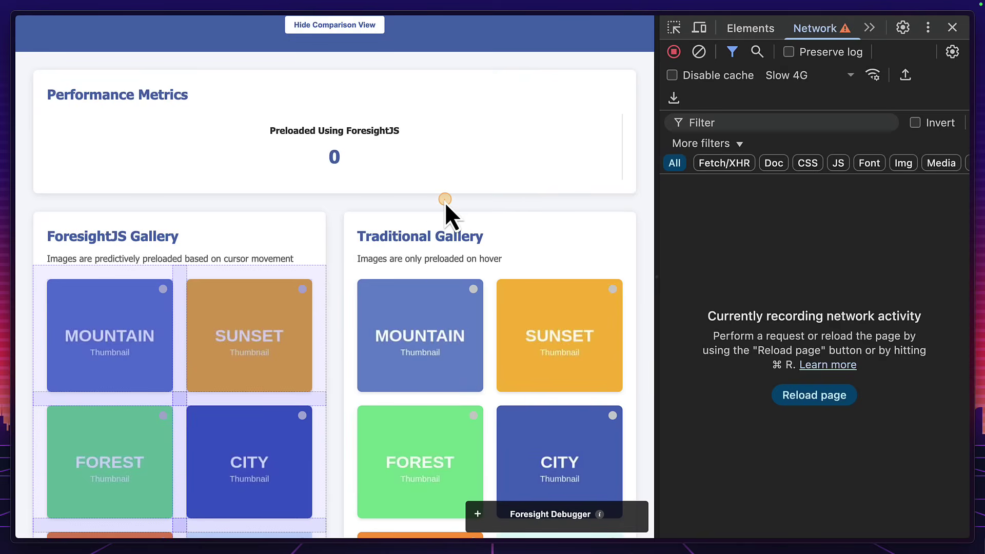
Step: View the Mountain, Sunset and Forest images at full size, closing each one and the City view
click(432, 324)
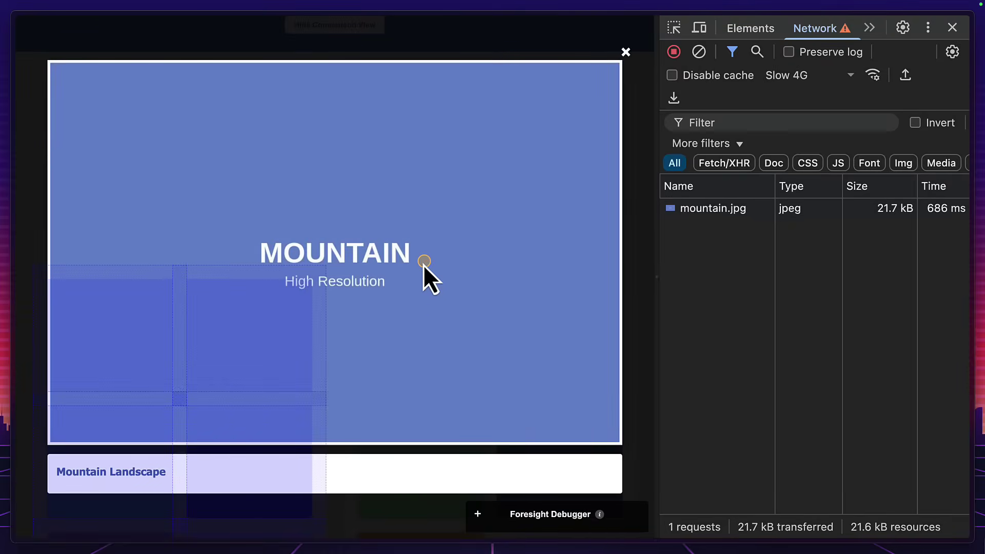
click(622, 56)
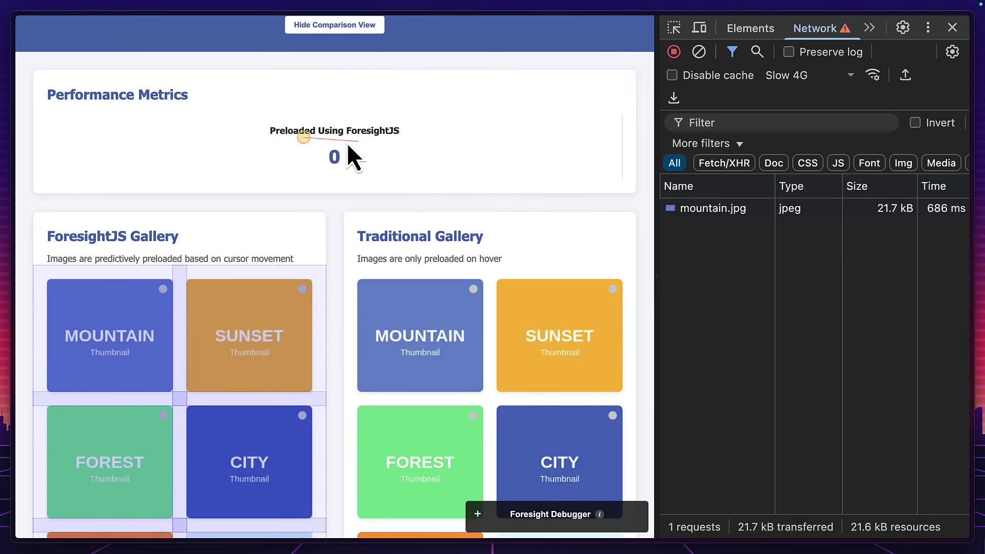
mouse_move(249, 336)
click(268, 332)
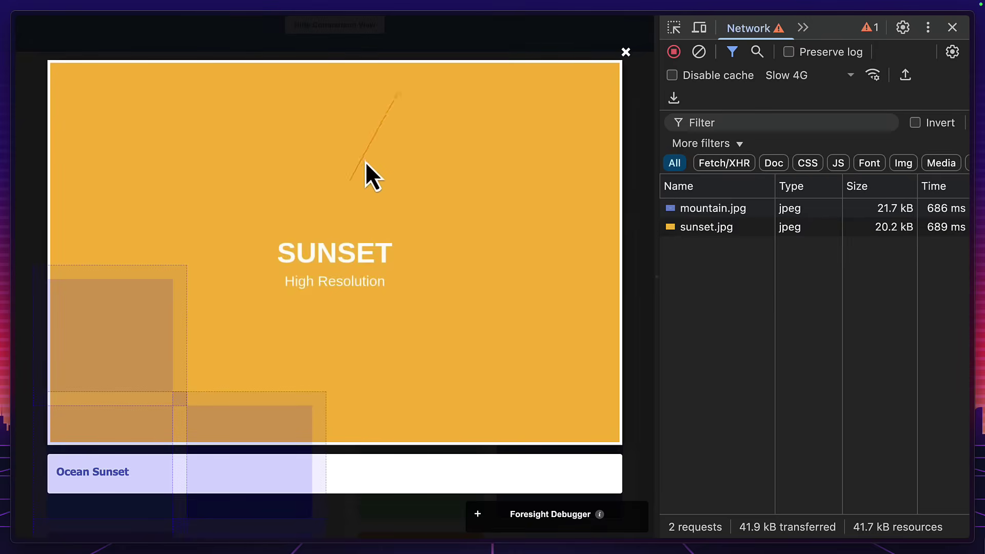
click(626, 53)
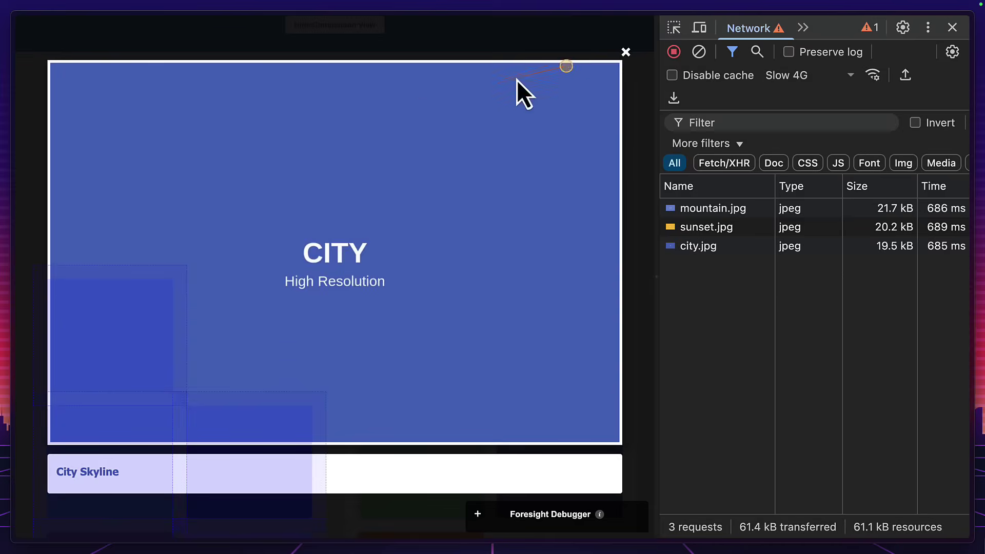
click(626, 53)
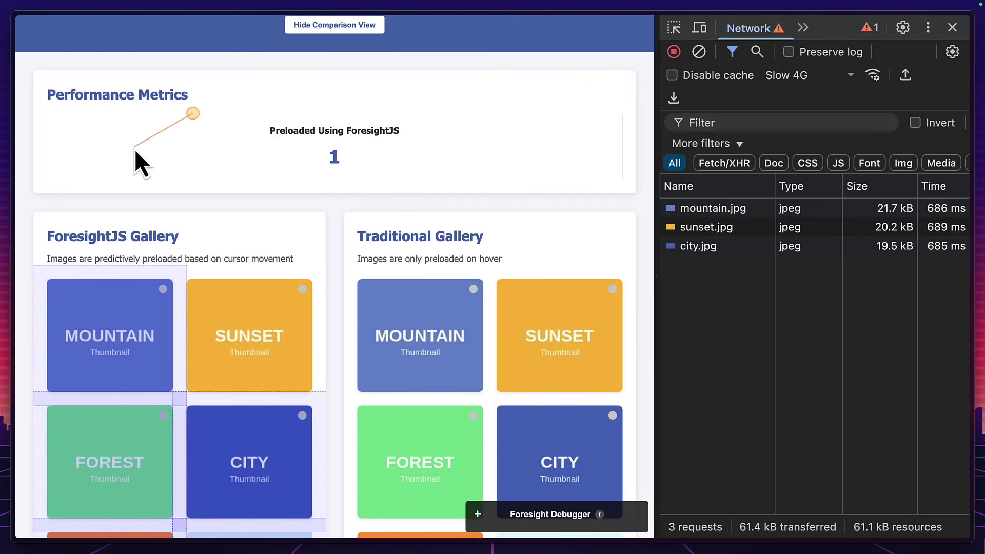
click(120, 442)
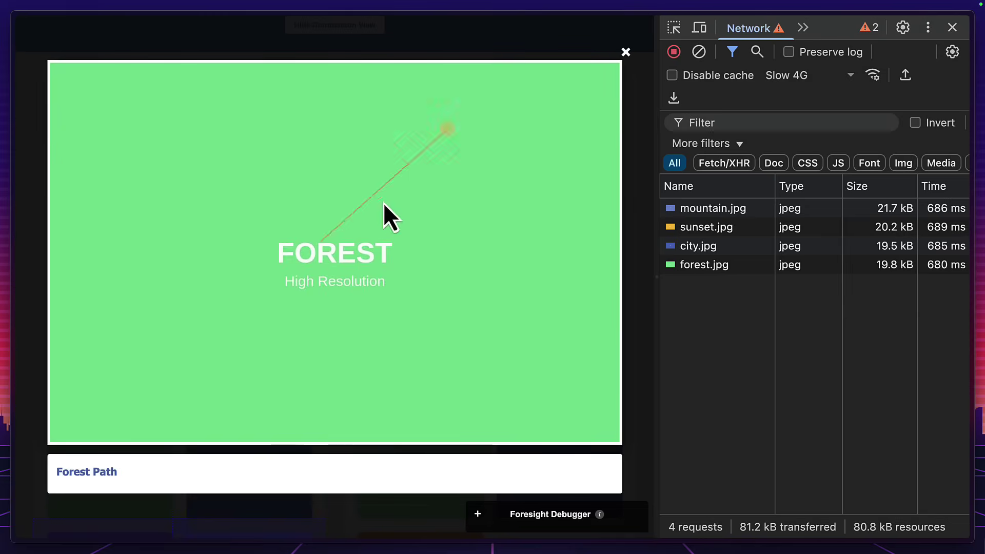
click(631, 51)
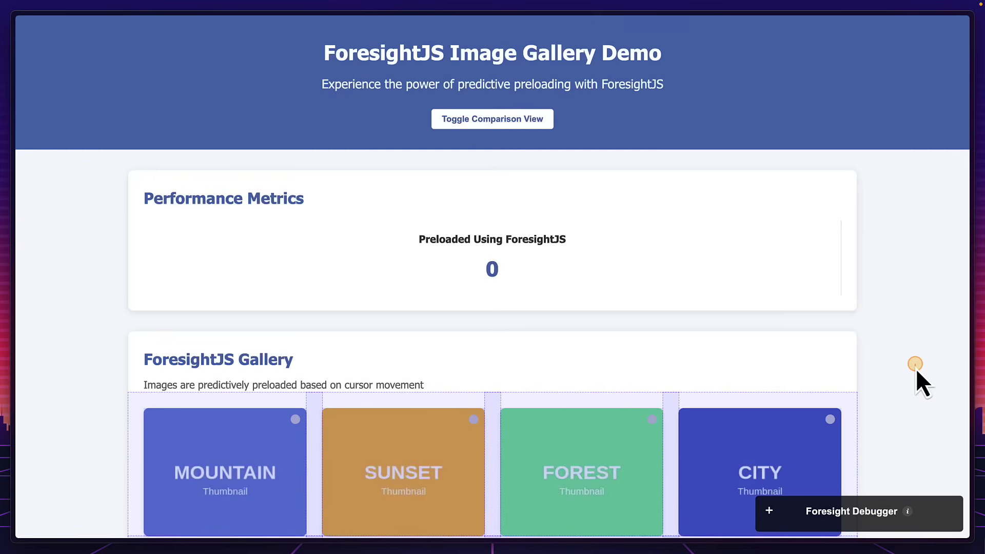
Step: Expand the Foresight Debugger, drag Prediction Time down then up to 300 ms, and minimise the panel
click(775, 517)
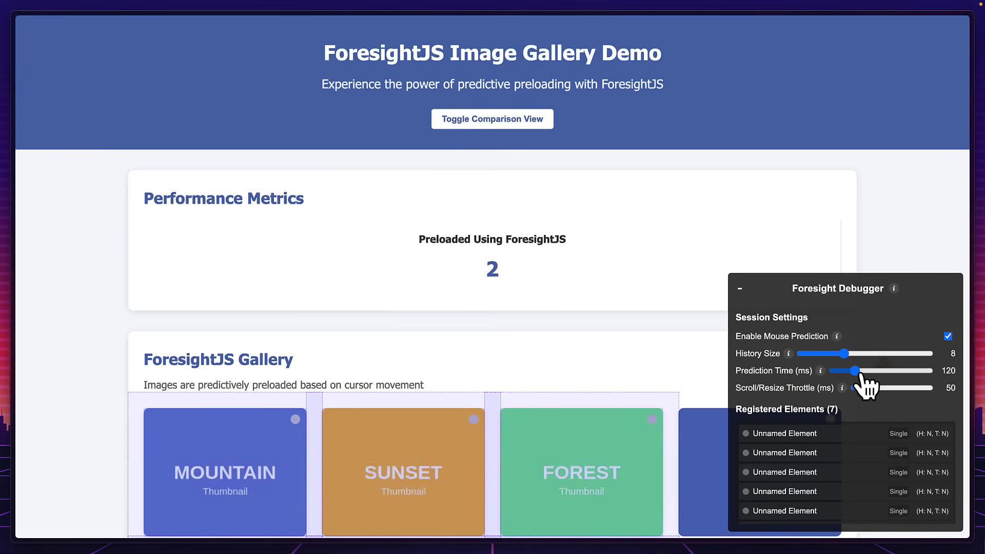
drag(856, 371, 843, 373)
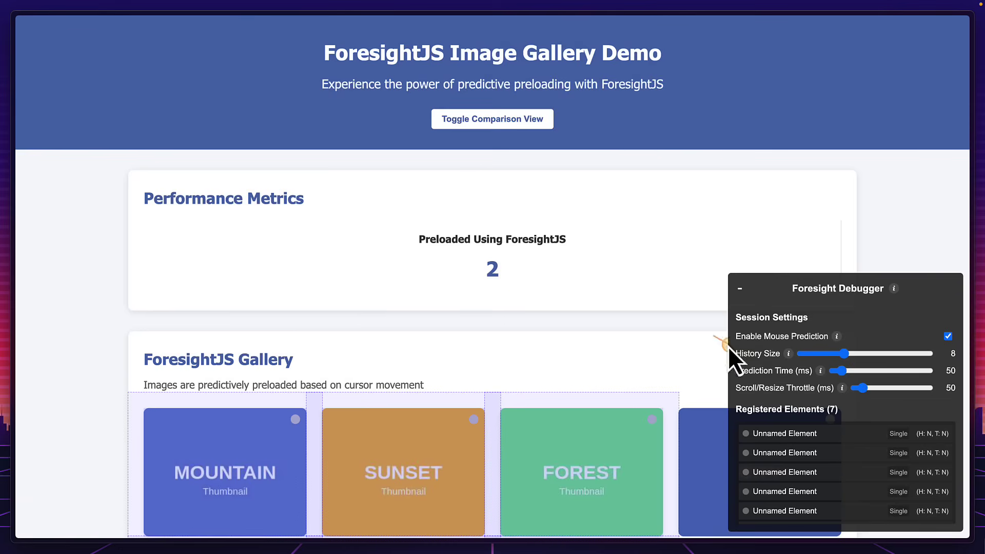
drag(840, 371, 889, 373)
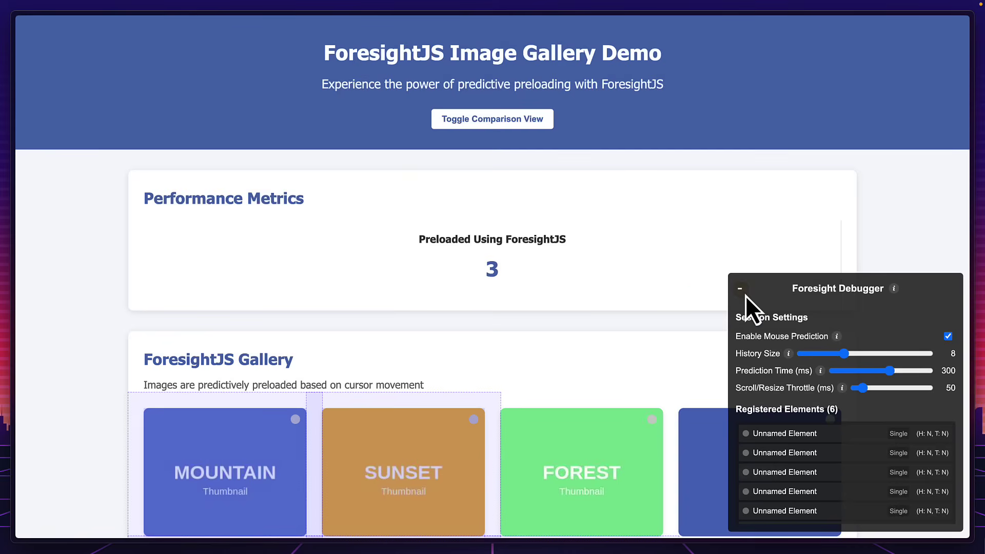
click(741, 291)
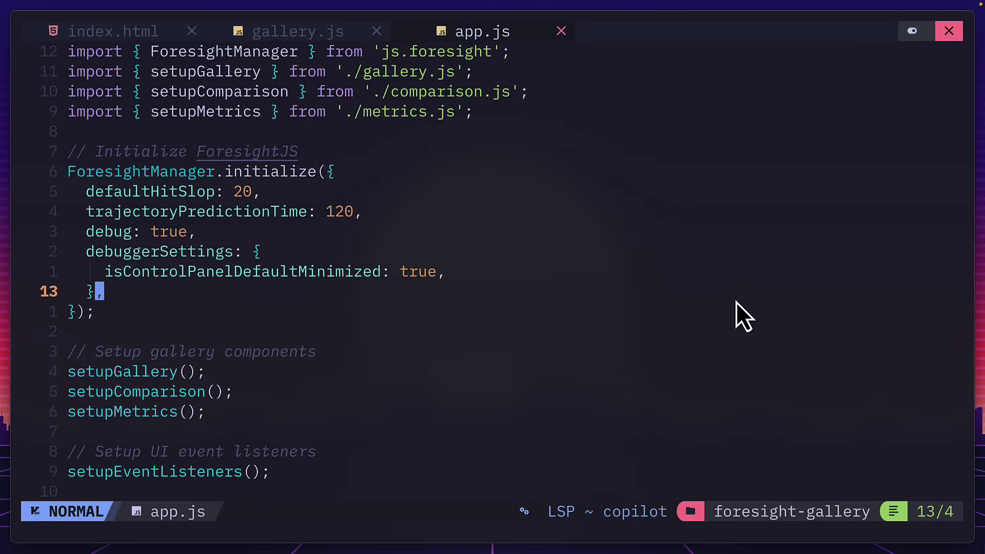
Step: Review setupForesightForItem in gallery.js, check app.js, and centre the preload callback code
key(shift+h)
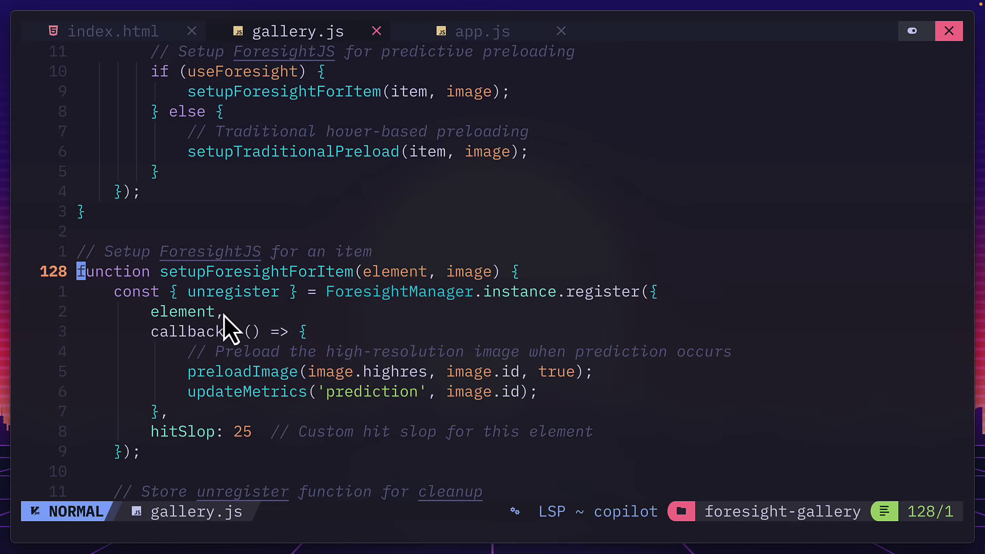
scroll(318, 180, up, 7)
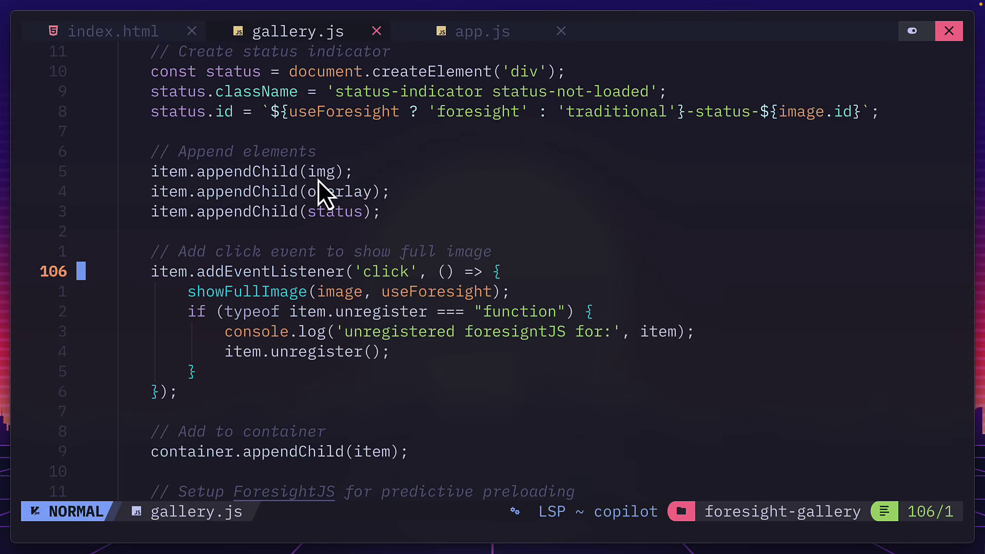
key(ctrl+d)
key(ctrl+d)
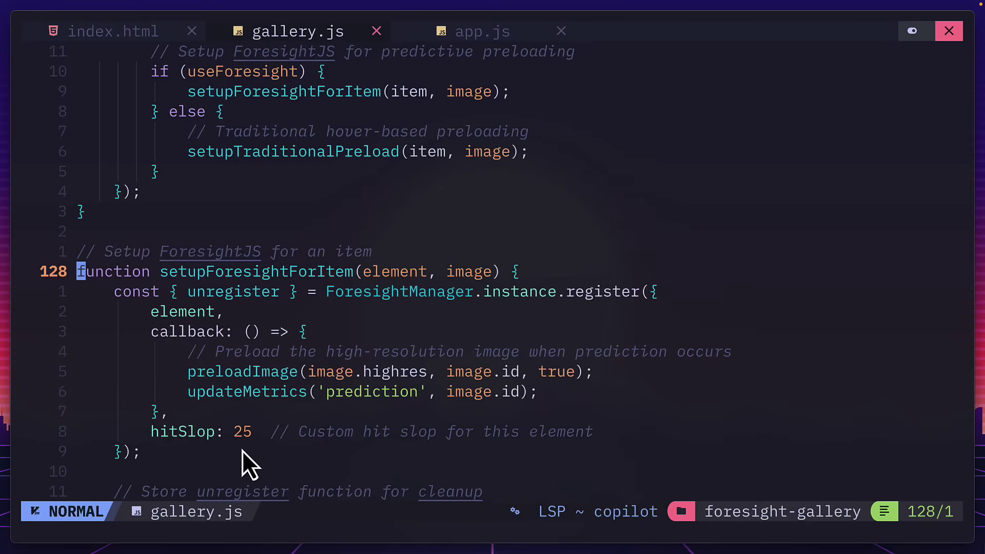
key(shift+l)
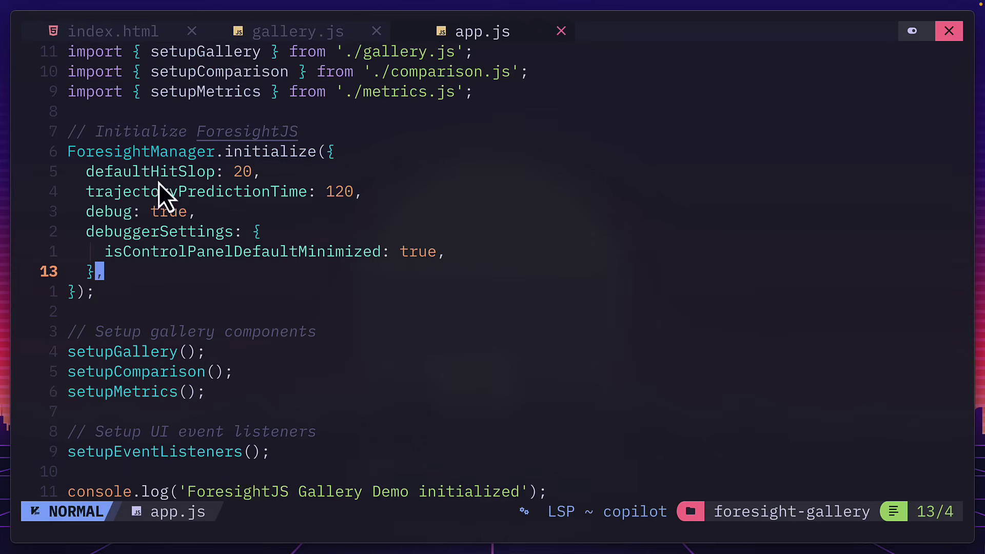
key(shift+h)
key(j)
key(j)
key(j)
key(j)
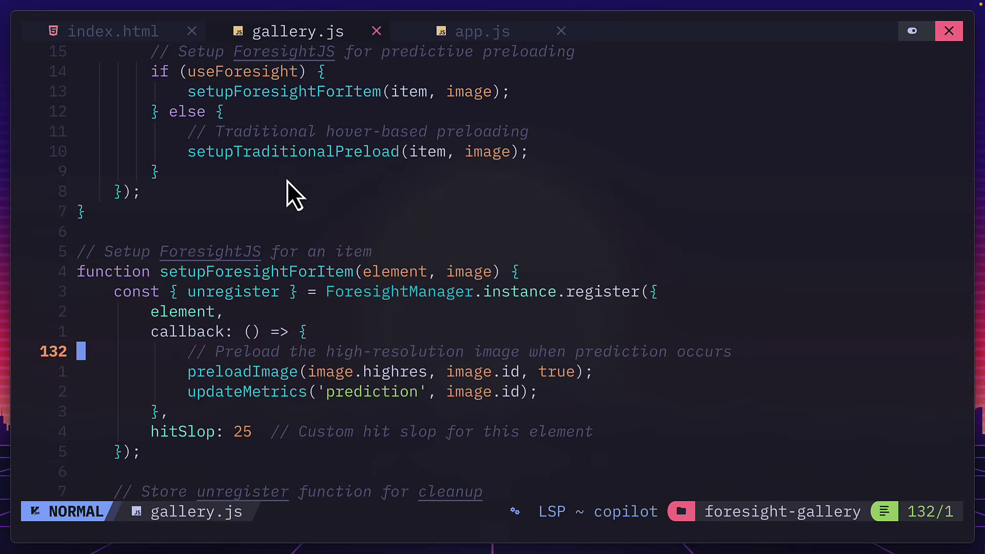
key(z)
key(z)
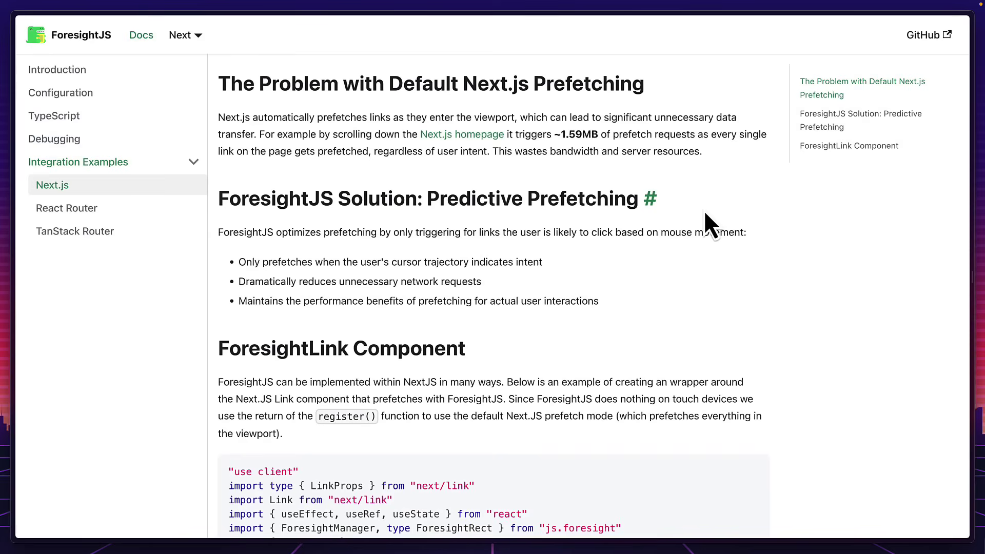
scroll(705, 213, down, 1)
scroll(705, 213, down, 2)
scroll(706, 212, down, 1)
scroll(705, 213, down, 2)
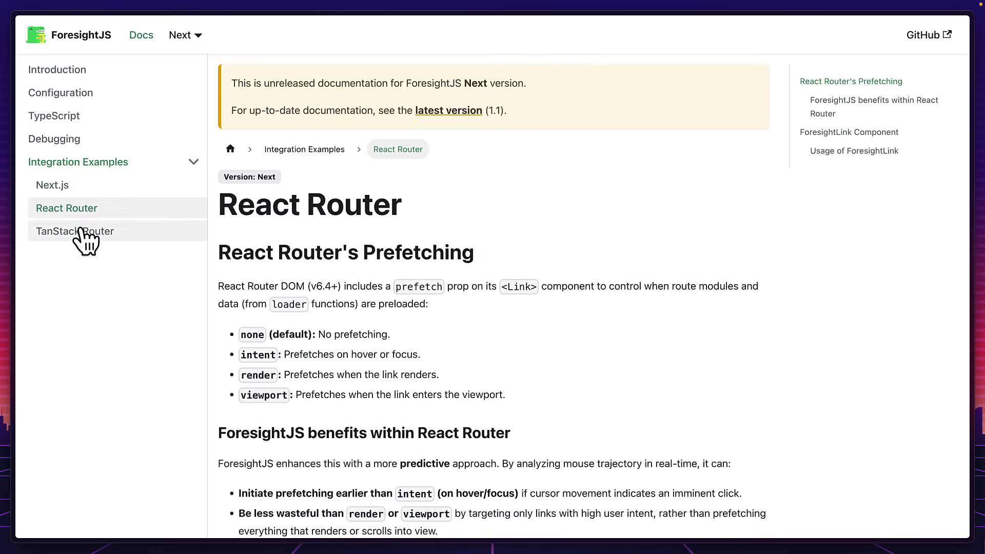
Step: Open the TanStack Router integration page and briefly highlight the 'What about touch devices?' heading
click(81, 231)
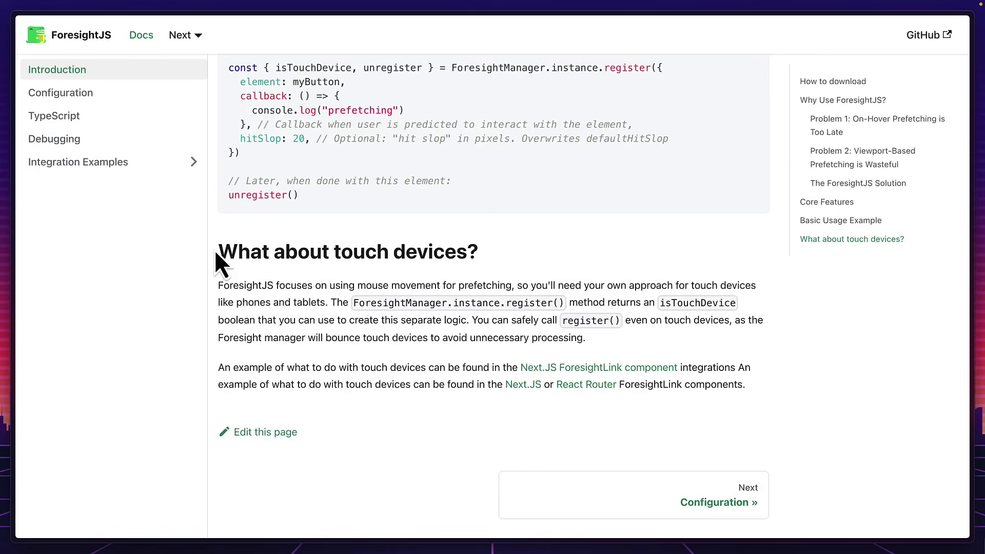
mouse_move(218, 252)
mouse_down()
mouse_move(451, 248)
mouse_move(473, 257)
mouse_up()
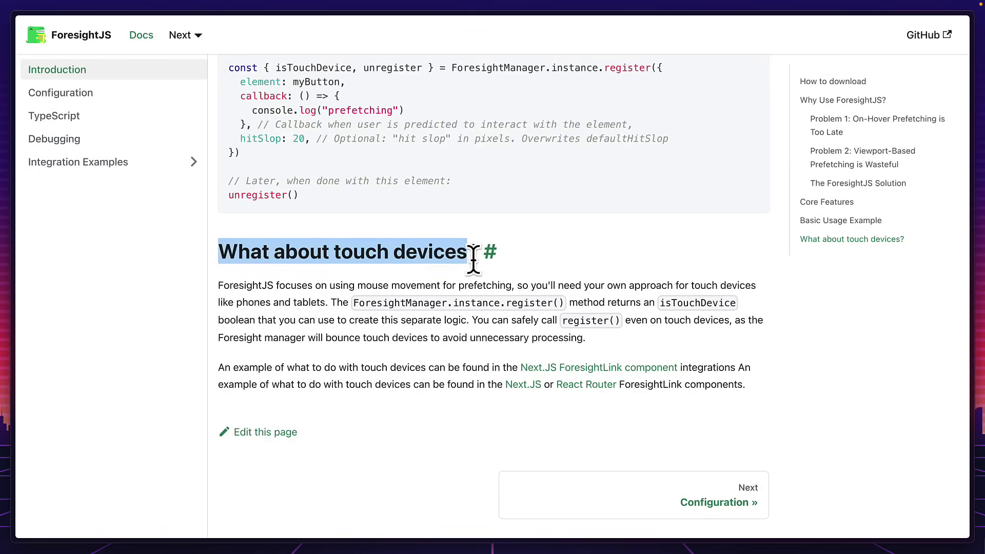
click(477, 271)
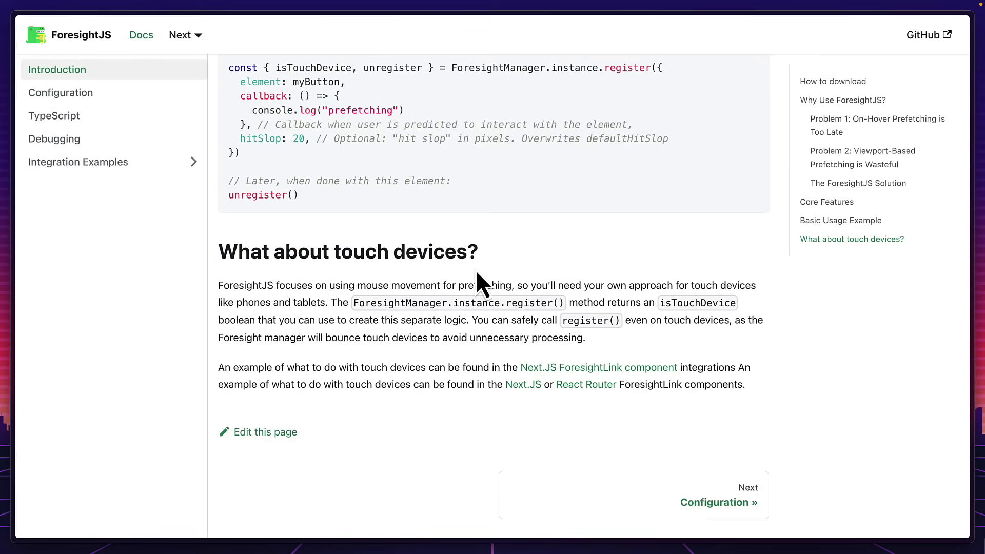